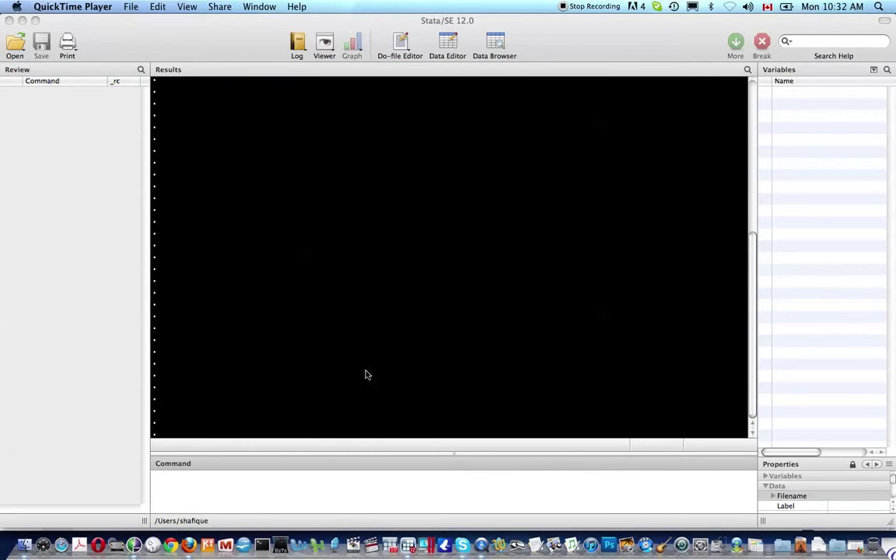
- Display the result of the expression 2^4+3 with the di command
click(308, 497)
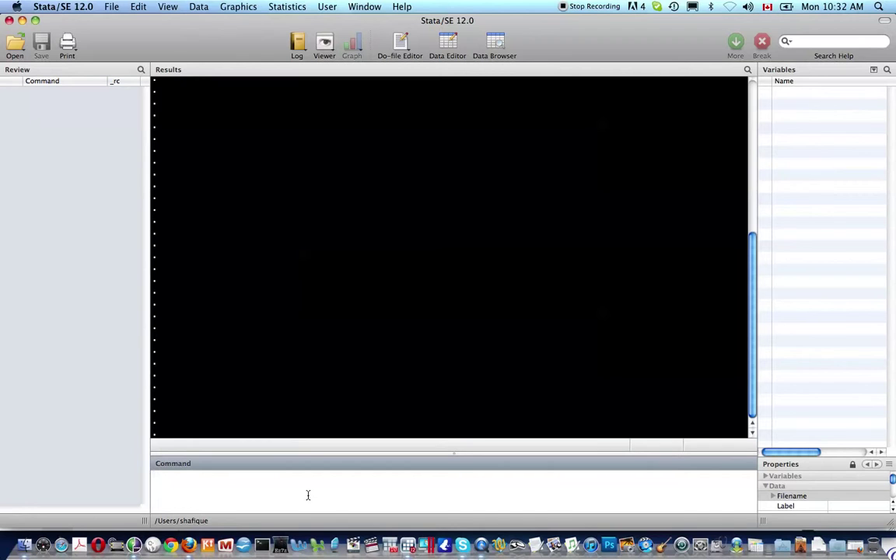
text(di 2^4+3)
key(Return)
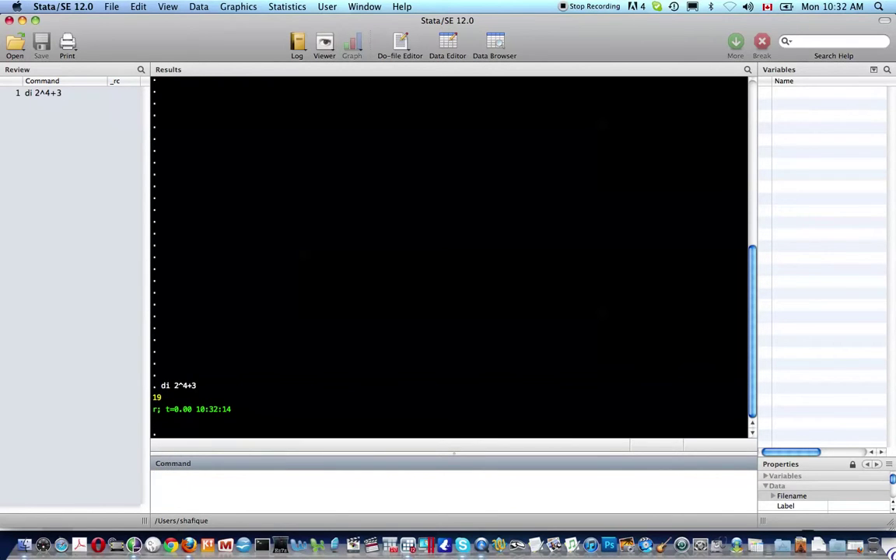
- Display the text string "stata tutorial" with the di command
text(di "stata turi)
key(BackSpace)
text(ial)
key(BackSpace)
key(BackSpace)
key(BackSpace)
key(BackSpace)
text(tot)
key(BackSpace)
text(rial)
key(Return)
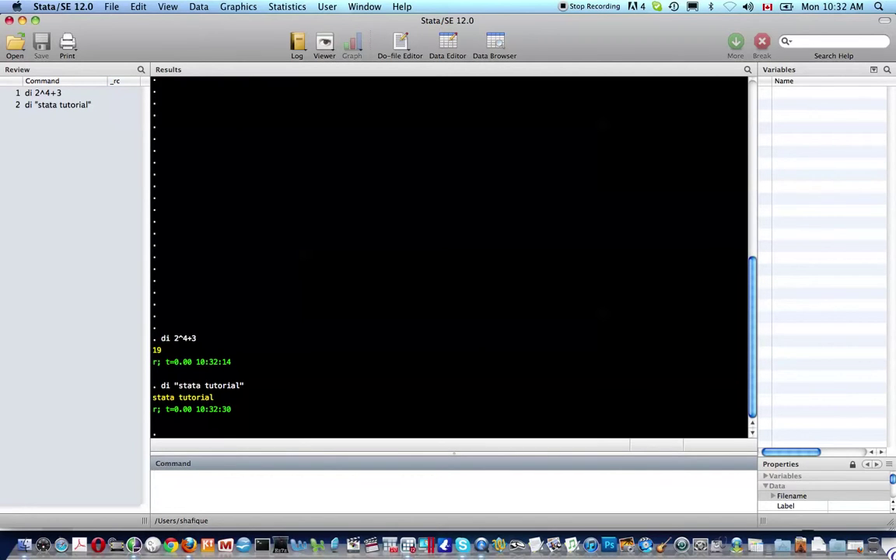
- Display the text here are some "double quotes" with di, enclosing it in compound quotes `" "'
text(di )
text(`')
text("")
click(176, 473)
text(here are some "double q)
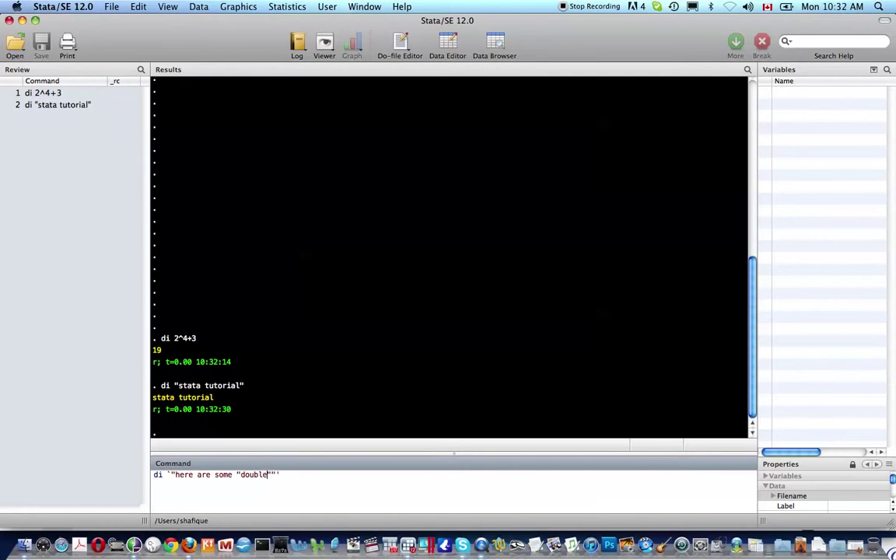
text(uotes)
key(Return)
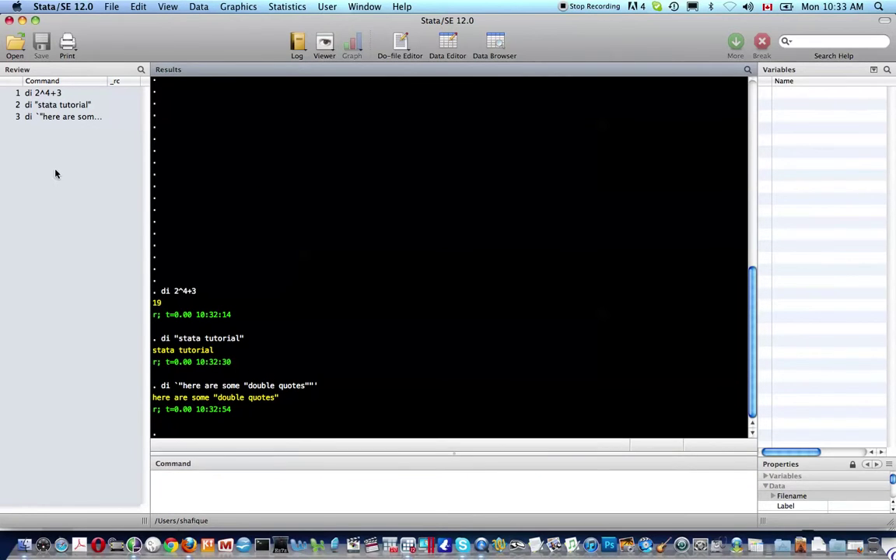
- Rerun the di 2^4+3 command and the "double quotes" display command from the command history
click(48, 94)
key(Return)
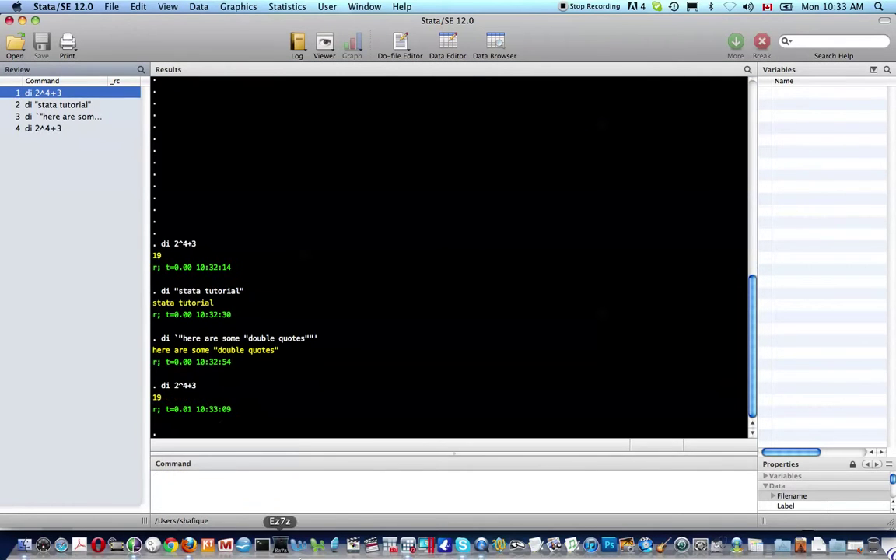
click(249, 498)
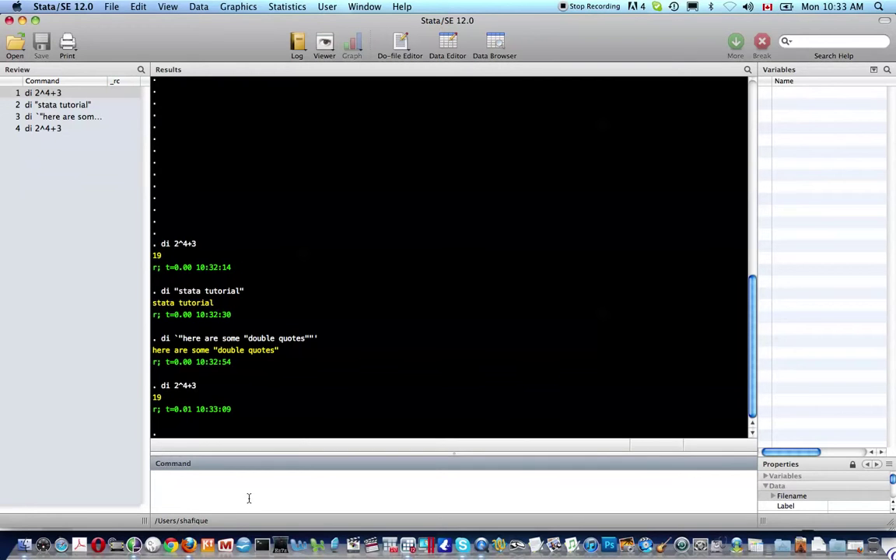
key(Page_Up)
key(Page_Up)
key(Page_Down)
key(Page_Up)
key(Return)
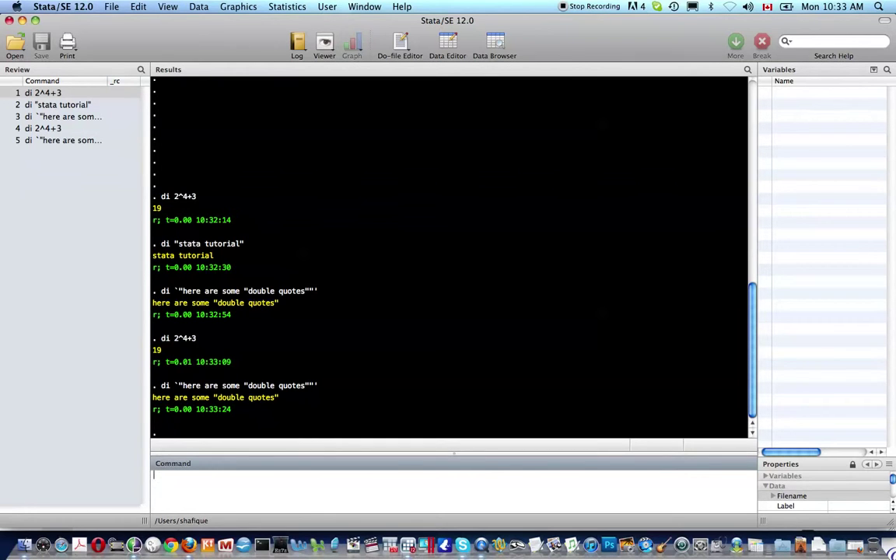
- Load the built-in auto dataset with sysuse and describe its contents with d
text(sysuse auto)
key(Return)
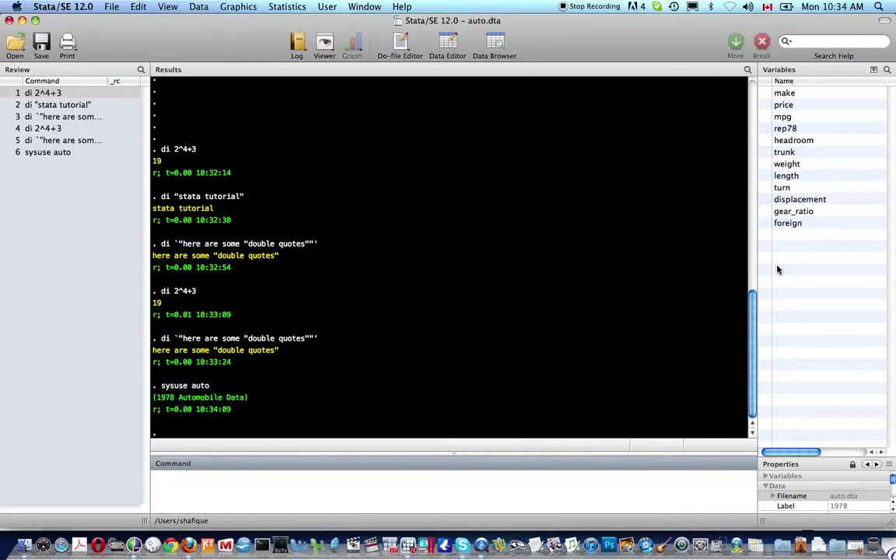
text(d)
key(Return)
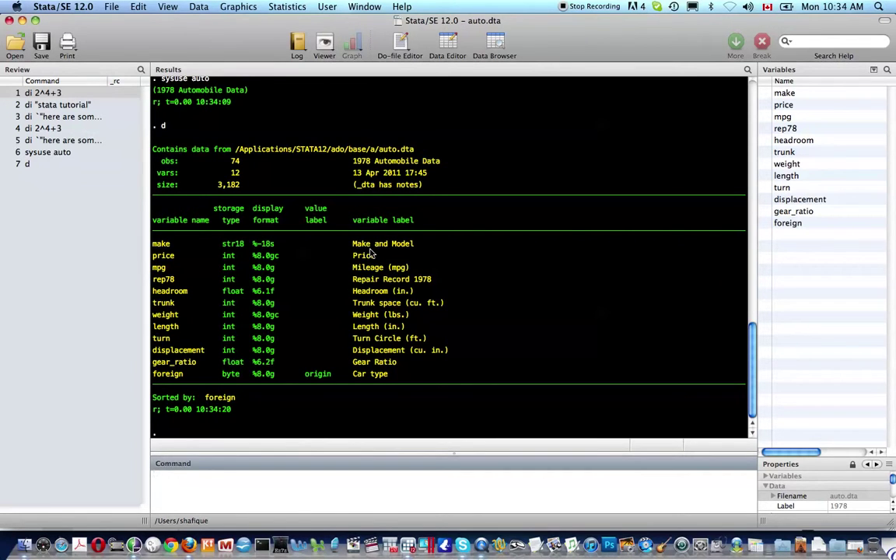
- List the notes attached to the dataset and tabulate the foreign variable
text(note)
key(Return)
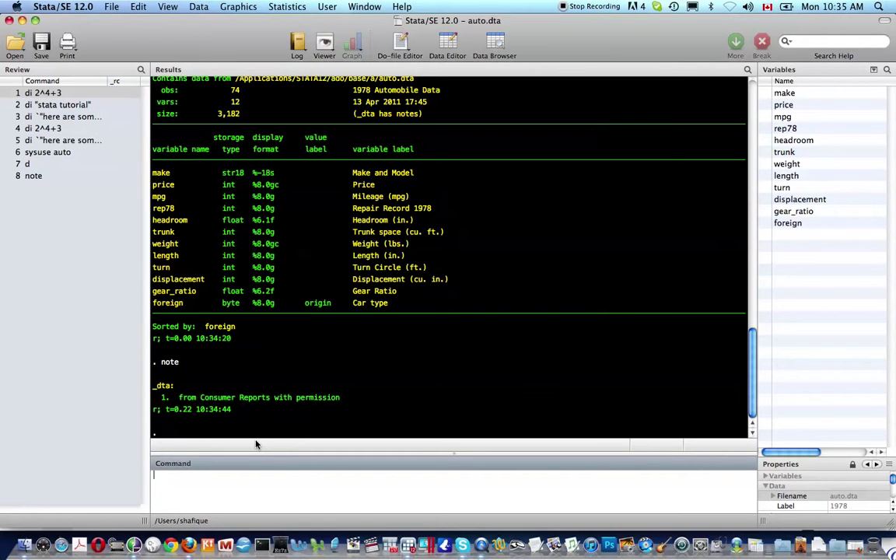
text(tab)
text(eign)
key(Return)
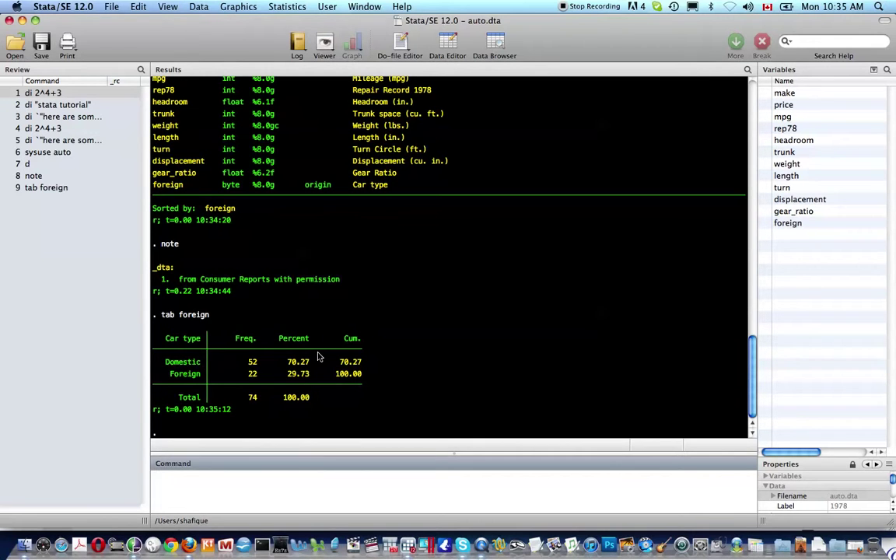
- Browse the dataset and examine the stored numeric values of the foreign variable behind the Domestic labels
text(bro)
key(Return)
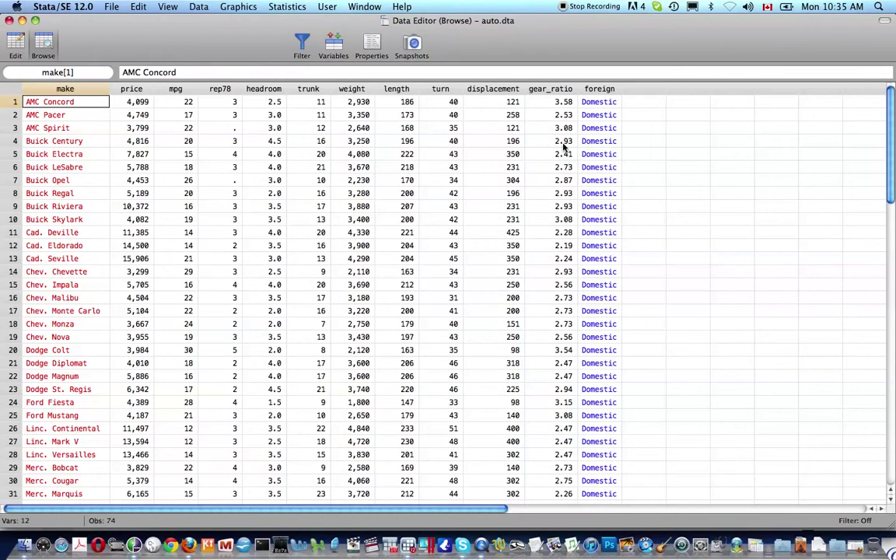
click(591, 103)
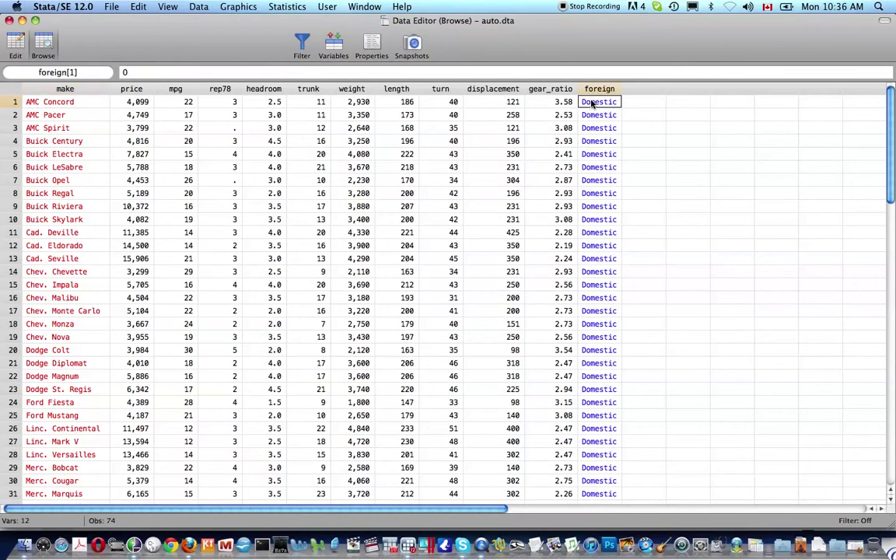
key(Down)
key(Down)
key(Down)
key(Down)
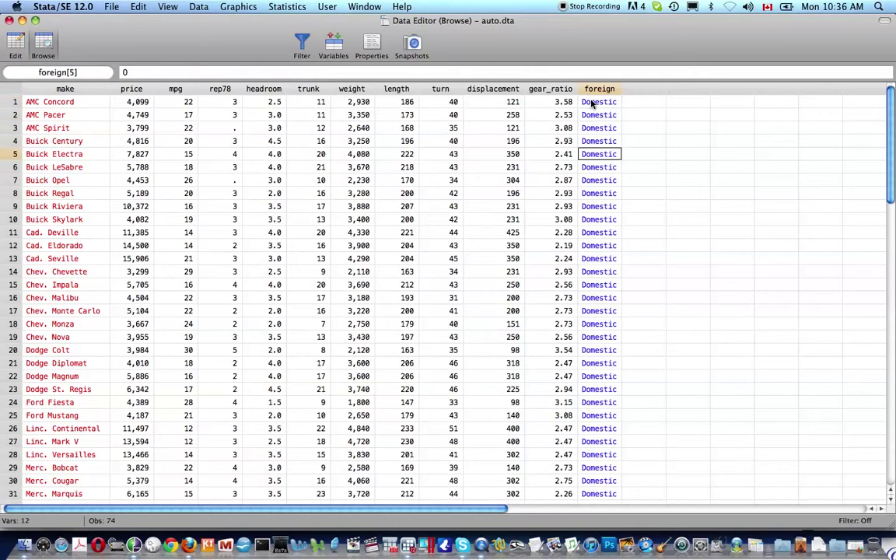
key(Up)
key(Up)
key(Up)
key(Up)
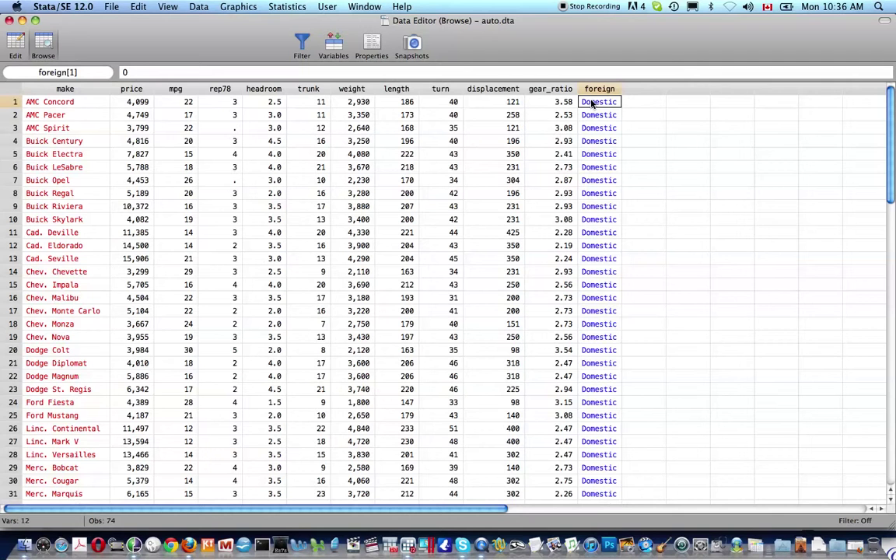
key(Down)
key(Down)
key(Down)
key(Down)
key(Down)
key(Down)
key(Down)
key(Down)
key(Down)
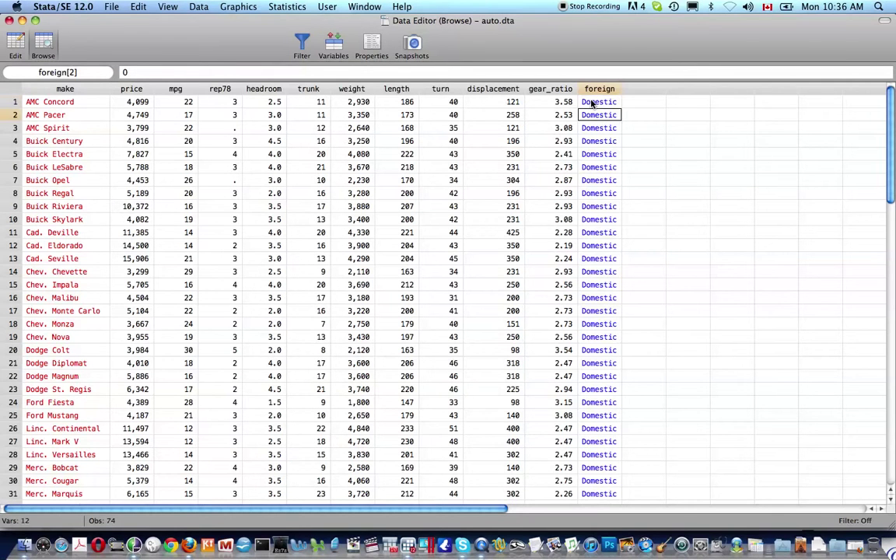
scroll(592, 103, down, 1)
scroll(591, 103, down, 13)
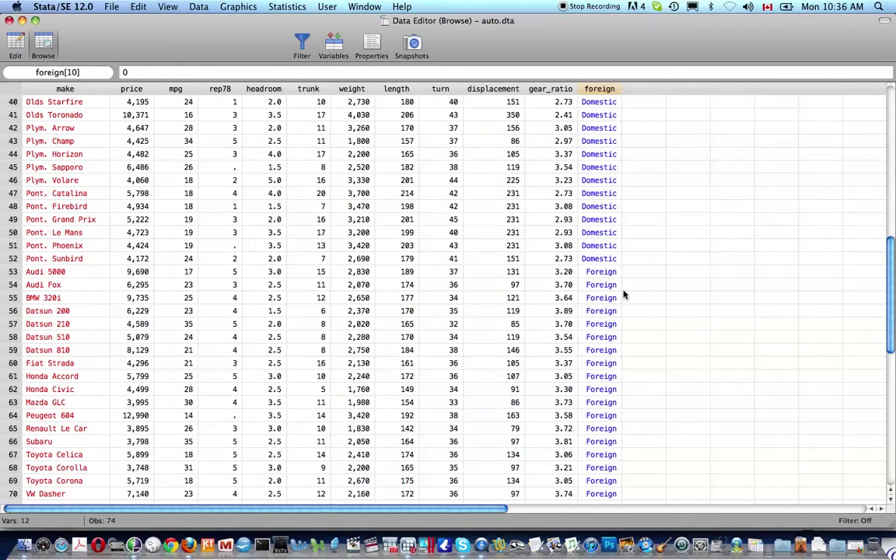
- Examine the stored foreign values around the first Foreign car, Audi 5000, compare cells in other columns, and close the data browser
click(609, 274)
key(Down)
key(Up)
key(Down)
key(Down)
key(Down)
key(Up)
key(Up)
key(Up)
key(Up)
key(Down)
scroll(300, 201, up, 6)
scroll(225, 218, down, 1)
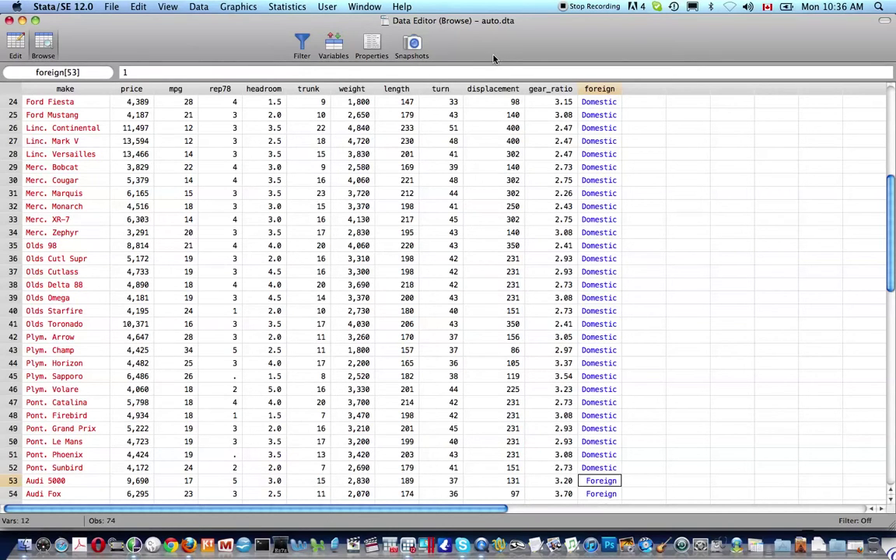
click(451, 141)
click(366, 155)
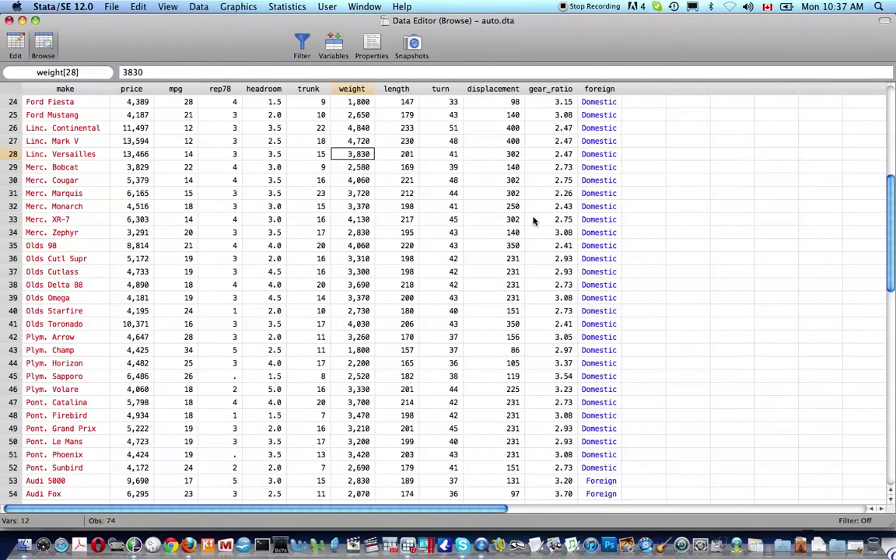
key(super+w)
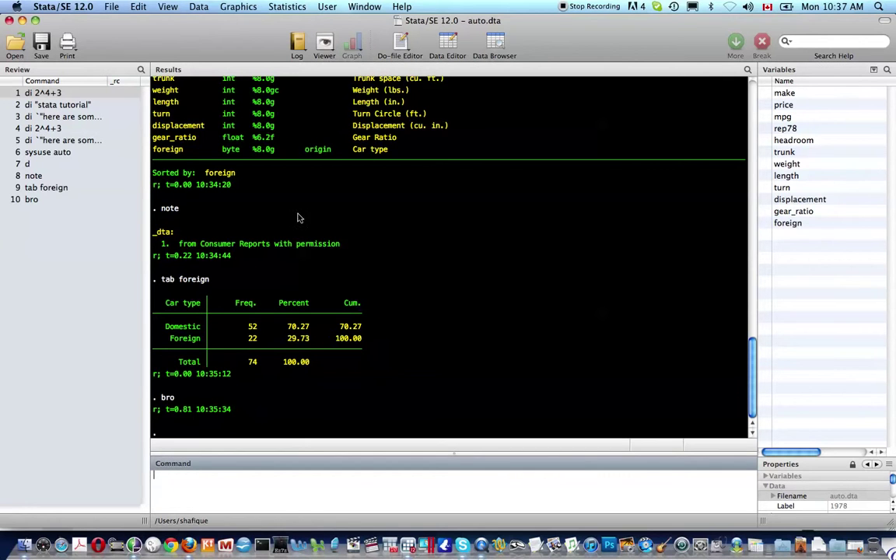
- List all value labels with label list, and list the origin value label on its own
text(label li)
key(Return)
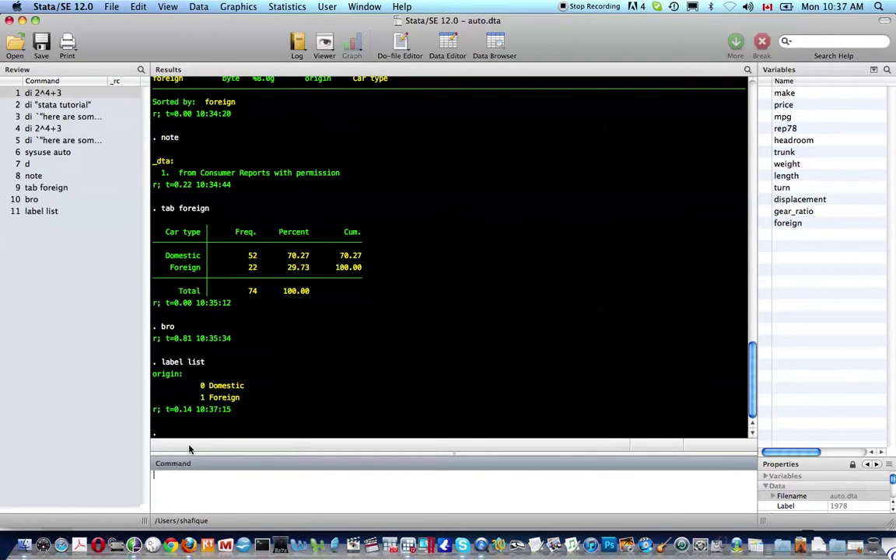
text(label list orign)
key(Return)
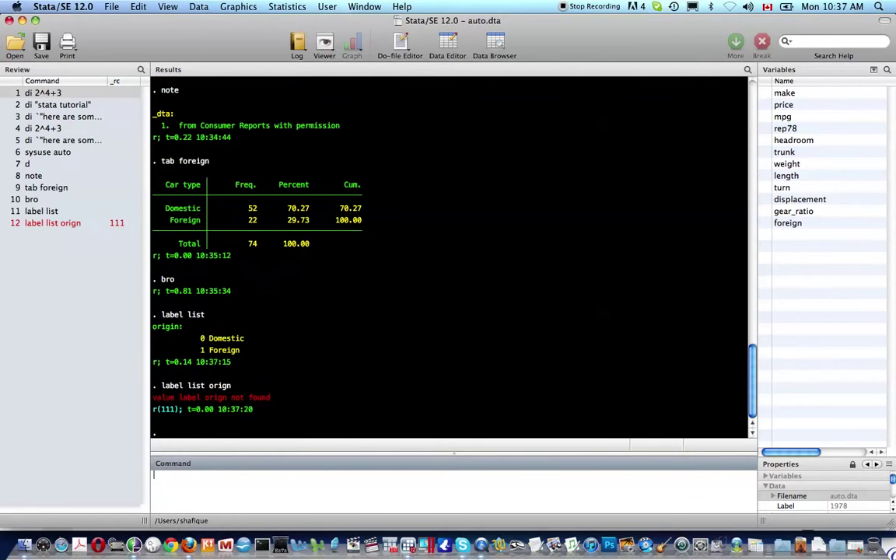
key(Up)
key(Left)
text(i)
key(Return)
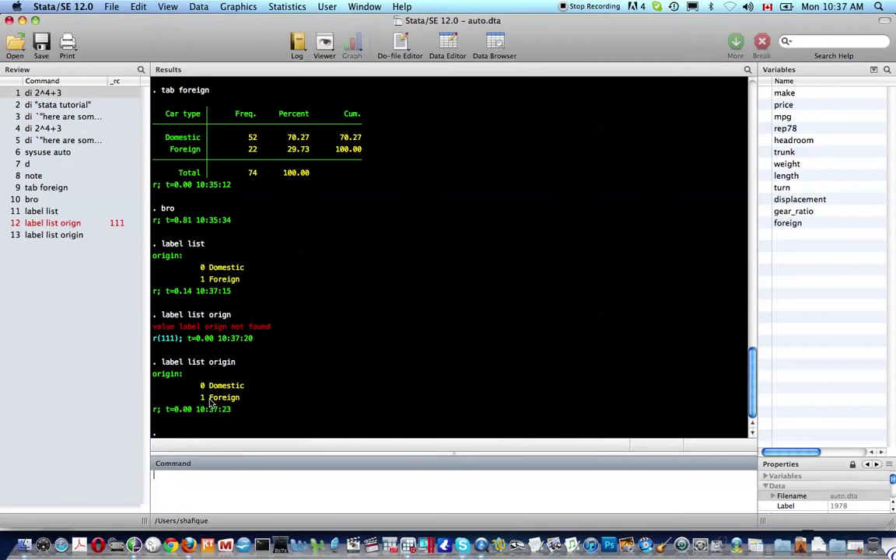
- Describe the dataset again and generate a new variable gallons set to missing (.)
text(d)
key(Return)
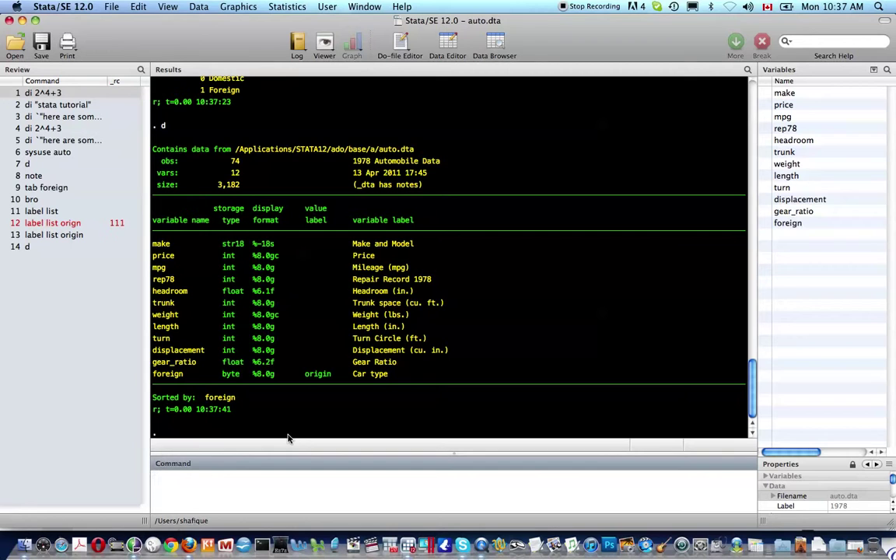
text(gen gallons = 5)
key(BackSpace)
text(.)
key(Return)
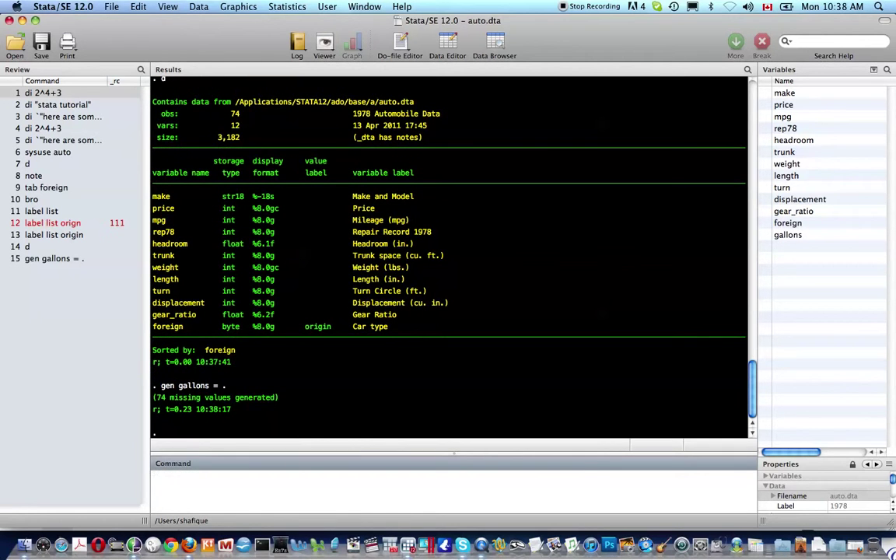
text(des)
key(BackSpace)
key(BackSpace)
key(BackSpace)
- Open the data in edit mode and enter 5 for gallons in observations 1, 2 and 4
key(super+8)
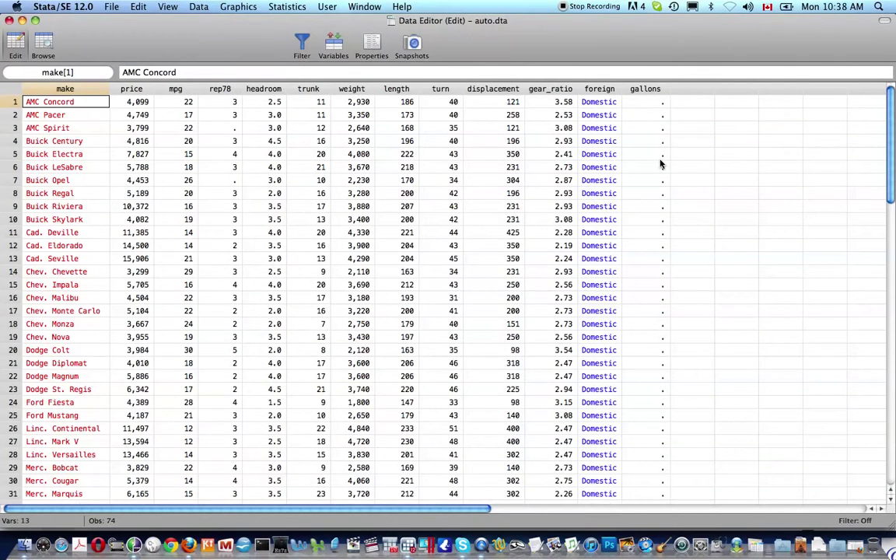
click(647, 104)
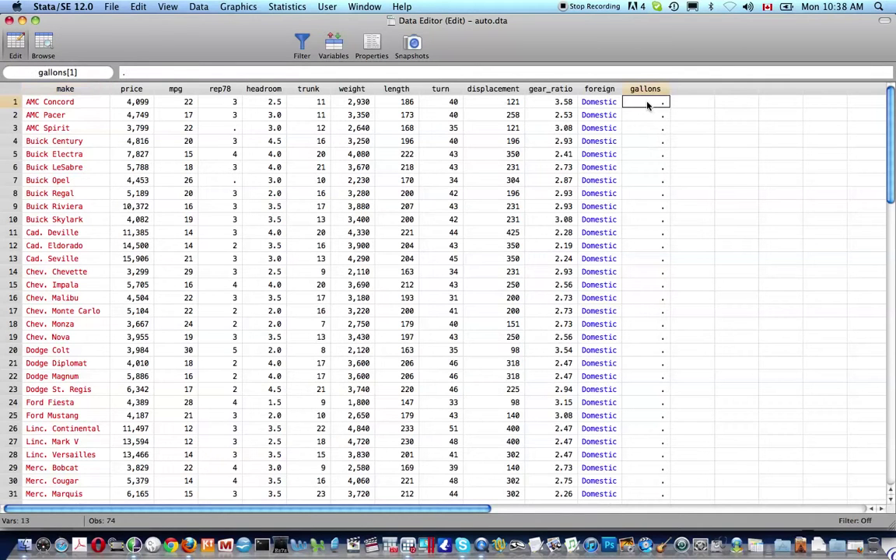
text(5)
key(Return)
text(5)
text(5)
key(Return)
key(Return)
text(5)
key(Return)
- Enter gallons values of 6 in observations 3 and 6, 8 in observation 7 and 3 in observation 8
key(Up)
key(Up)
text(6)
key(Return)
key(Return)
key(Return)
text(6)
key(Return)
text(8)
key(Return)
text(3)
key(Return)
- Look over the gallons column, close the data editor and examine the replace commands logged for the manual entries
scroll(647, 106, down, 18)
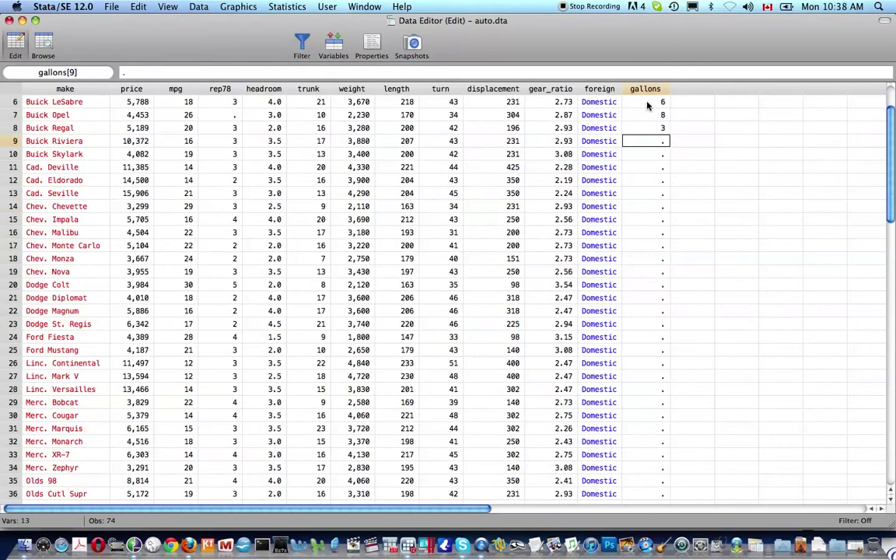
scroll(647, 106, up, 8)
scroll(648, 106, up, 10)
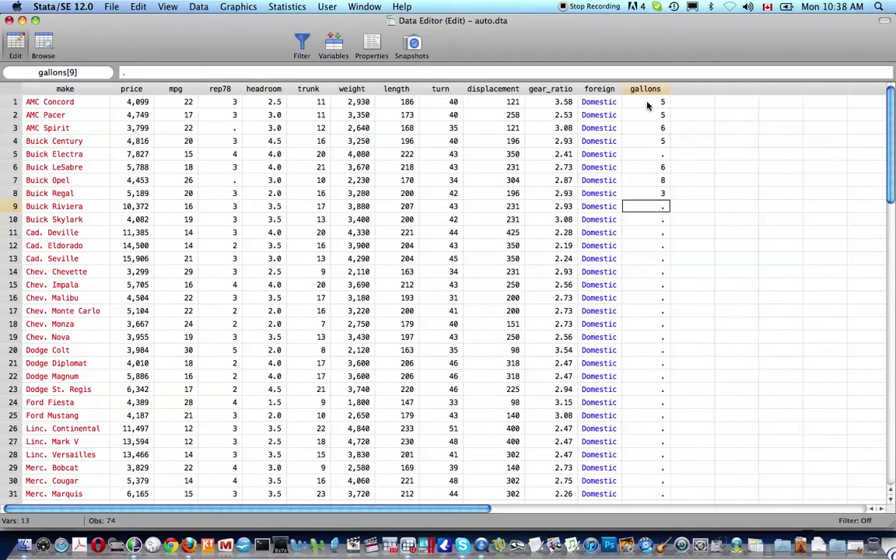
key(super+w)
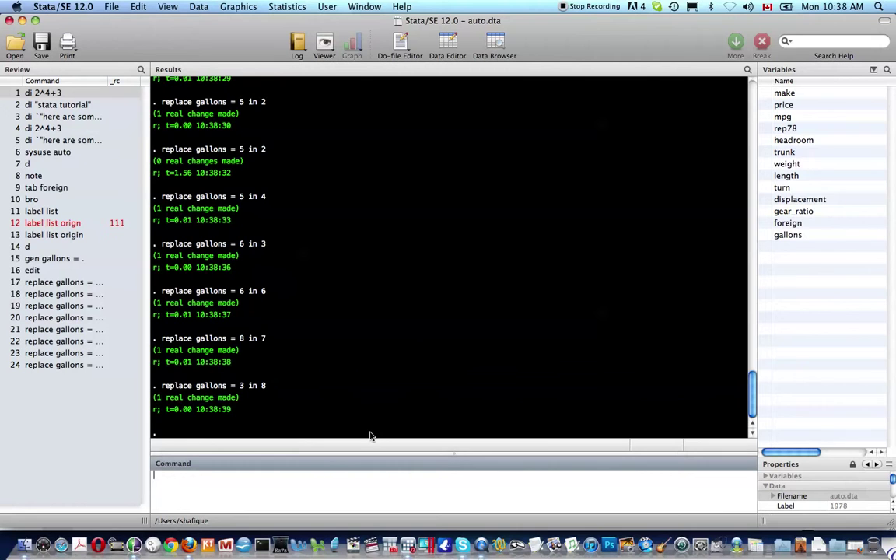
scroll(250, 356, up, 3)
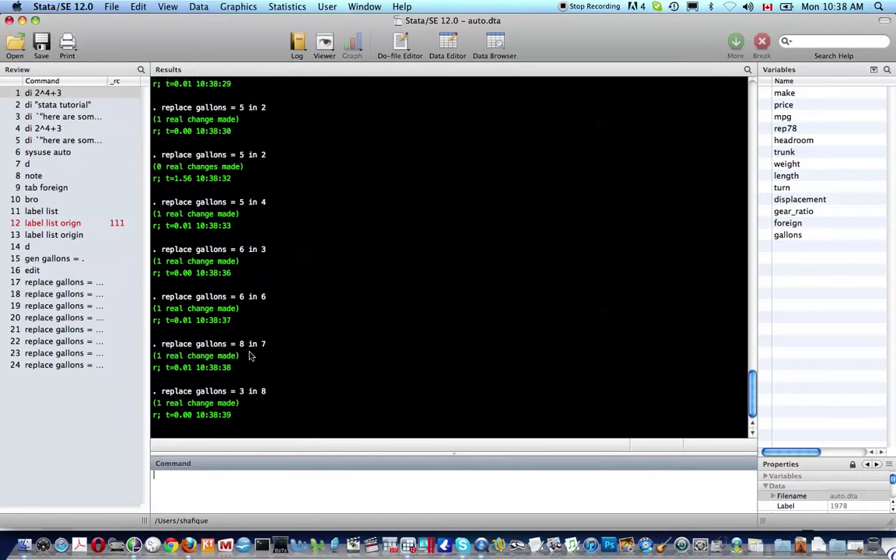
scroll(251, 355, up, 5)
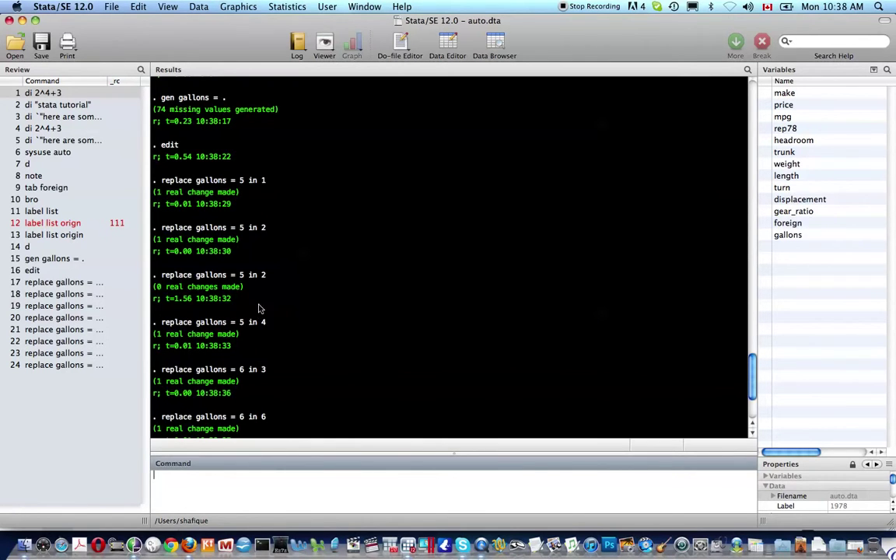
scroll(261, 338, down, 5)
scroll(260, 338, down, 2)
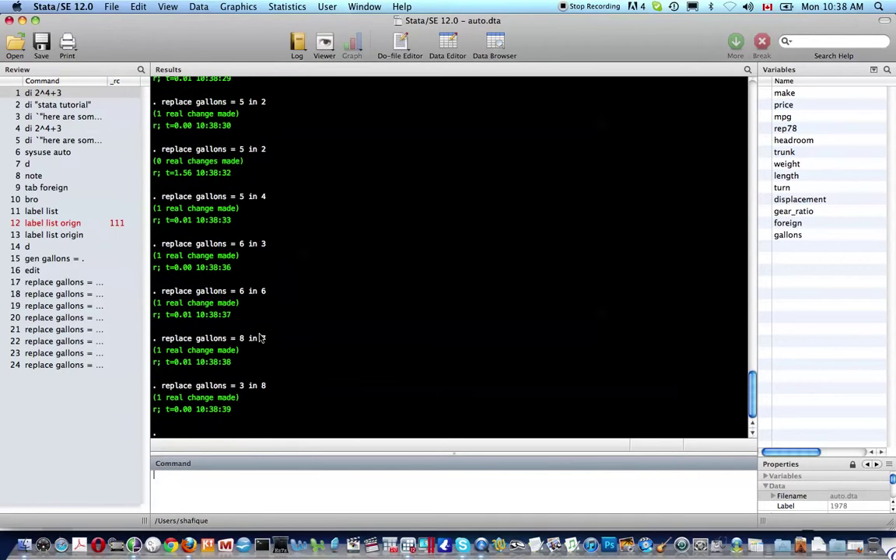
- Replace gallons with 5 for every observation using the replace command
text(replace gallons =)
key(Return)
- Browse the dataset with bro, look over the gallons values across the observations, and close the data browser
text(bro)
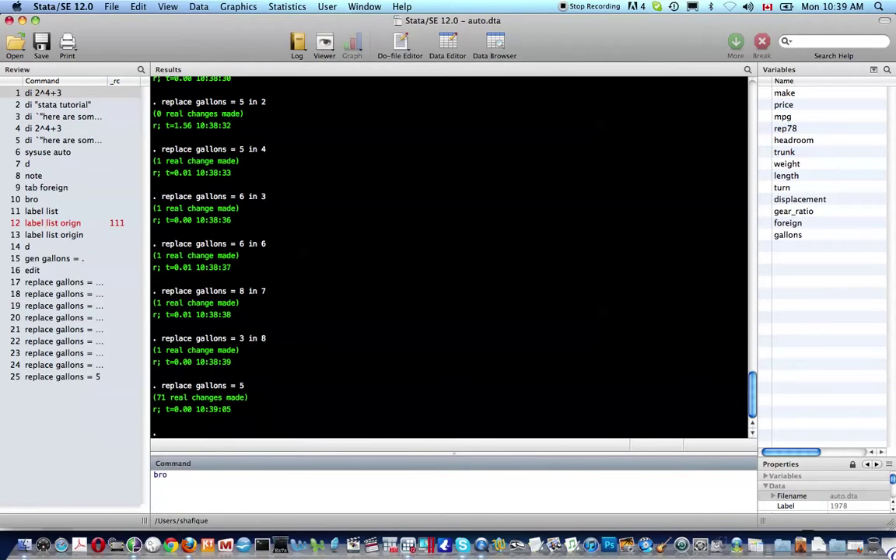
key(Return)
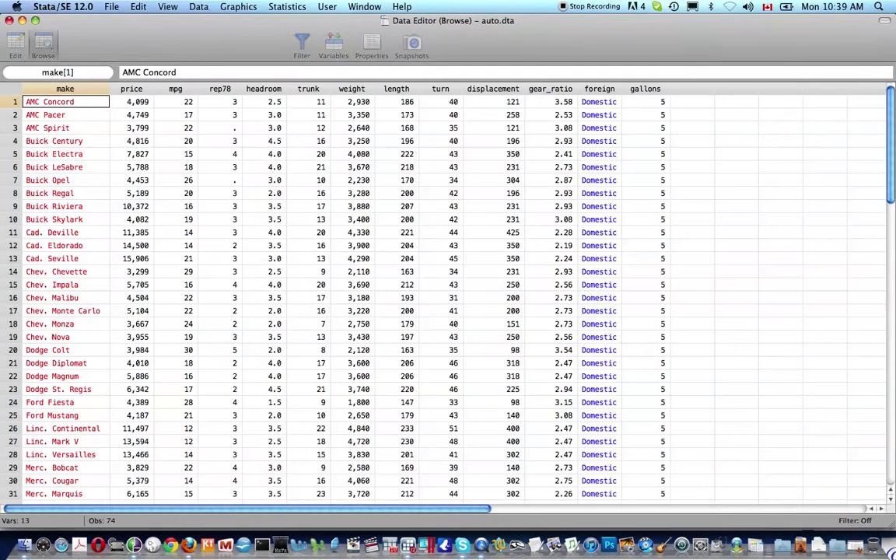
scroll(631, 165, down, 10)
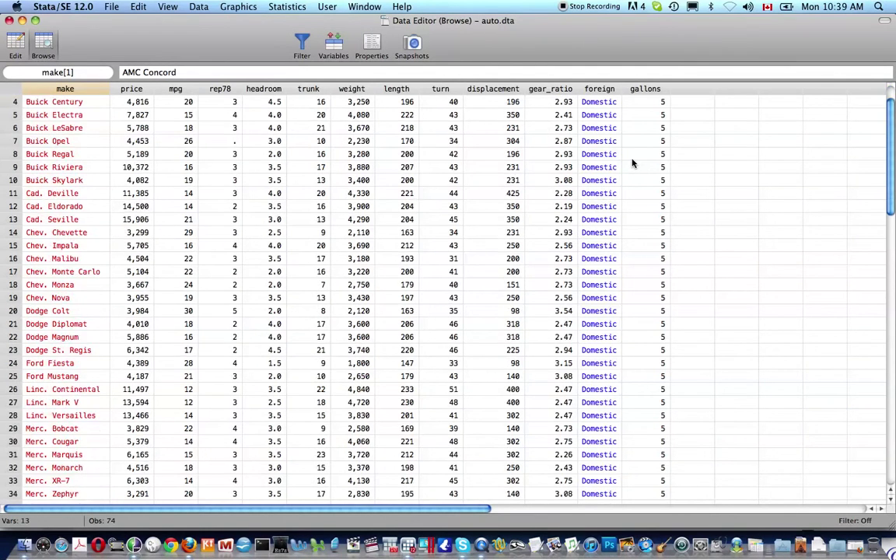
scroll(632, 164, down, 5)
scroll(632, 164, up, 10)
scroll(632, 164, up, 10)
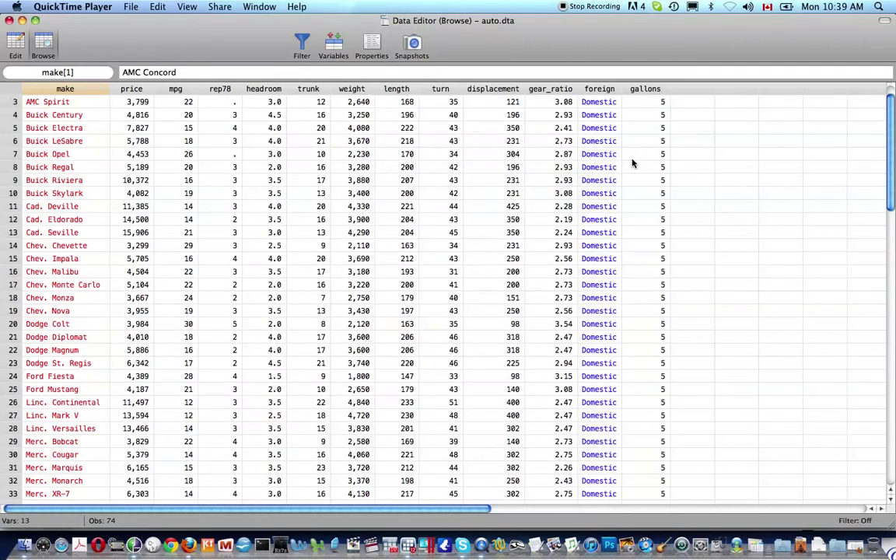
scroll(632, 163, up, 1)
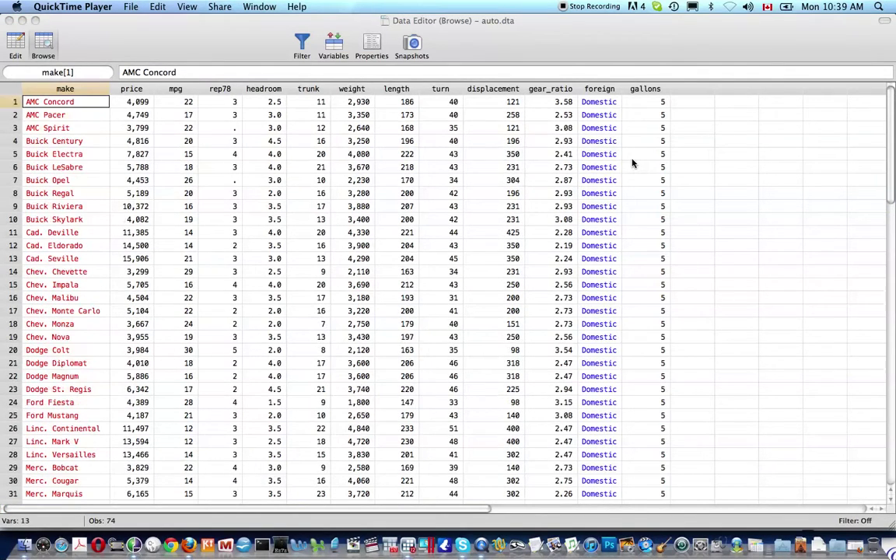
scroll(632, 163, right, 3)
scroll(631, 163, left, 3)
click(579, 25)
key(super+w)
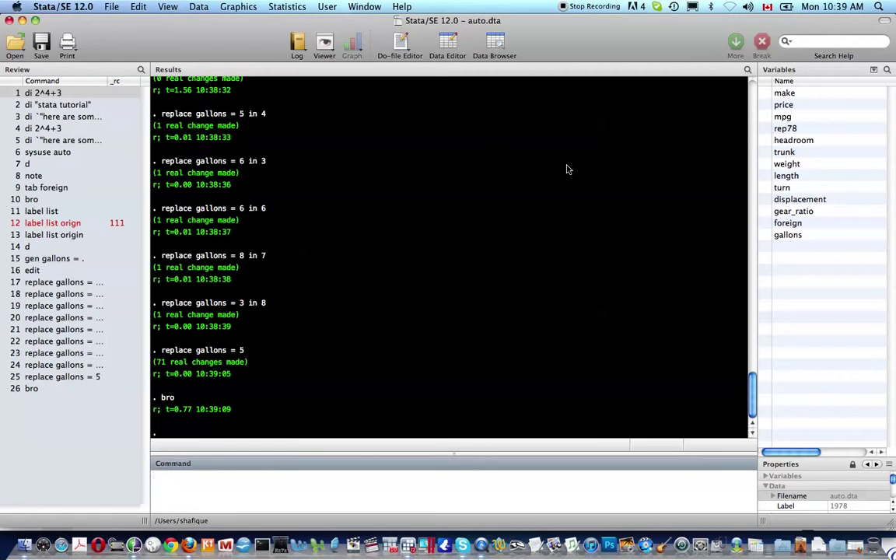
- Label the gallons variable "Gallons of gasoline available for use", enclosing the text in compound double quotes
text(label var)
text( gallons "")
text(Gall)
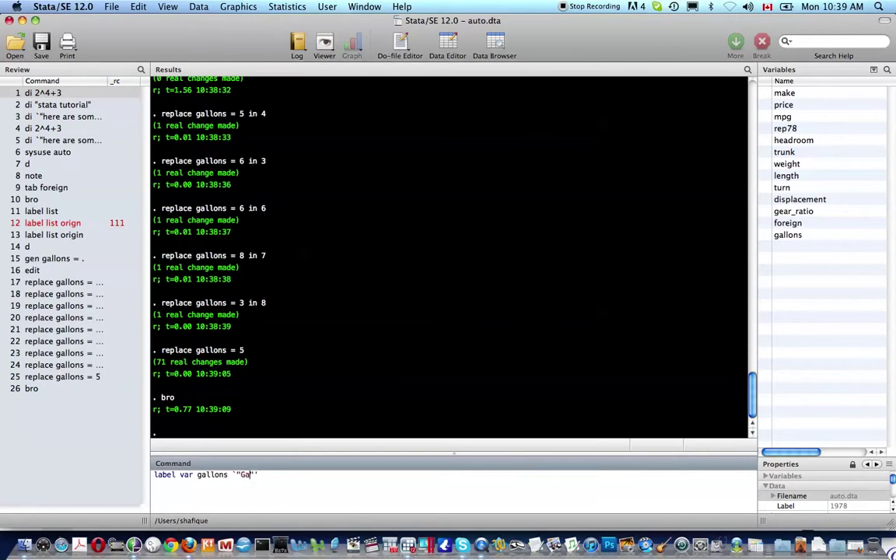
text(ons of gasoline available for )
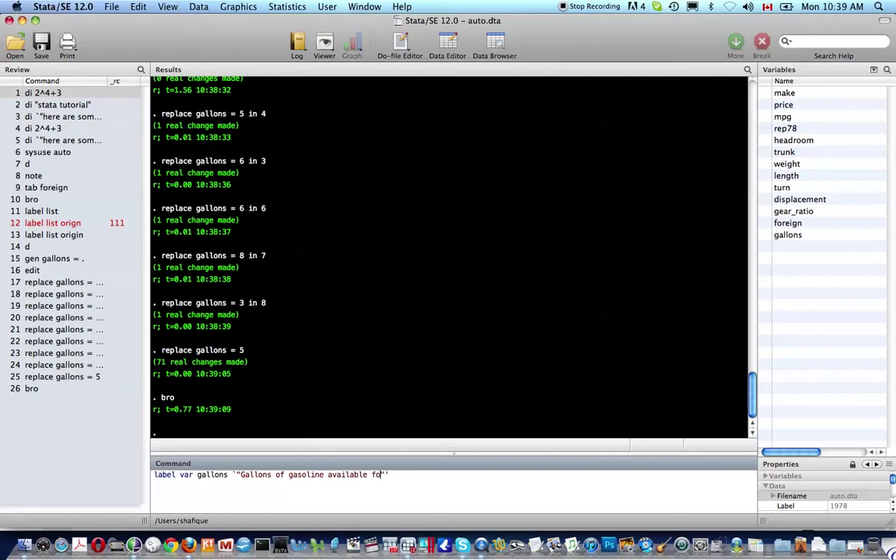
text(consumption)
key(BackSpace)
key(BackSpace)
key(BackSpace)
key(BackSpace)
key(BackSpace)
key(BackSpace)
key(BackSpace)
key(BackSpace)
key(BackSpace)
key(BackSpace)
key(BackSpace)
text(use)
key(Return)
- Describe the dataset with d to check the gallons variable label, showing the output to its end
text(d)
key(Return)
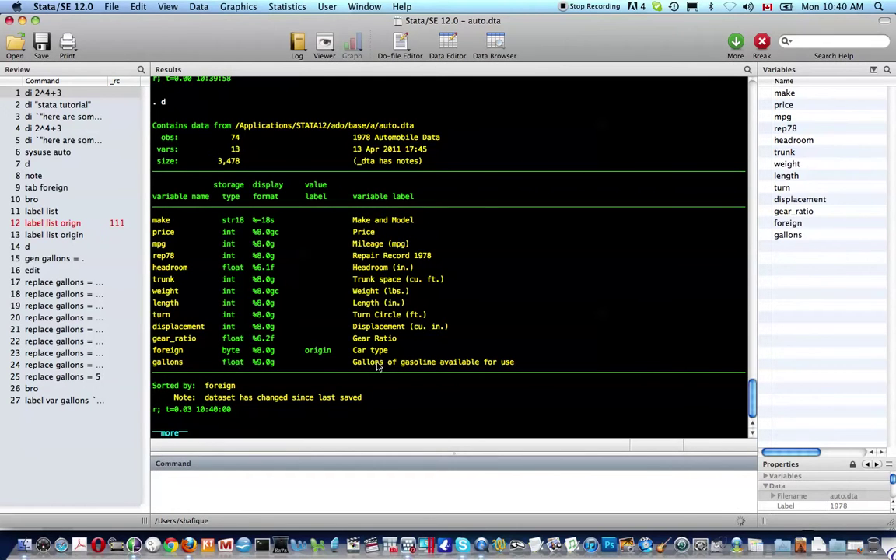
key(space)
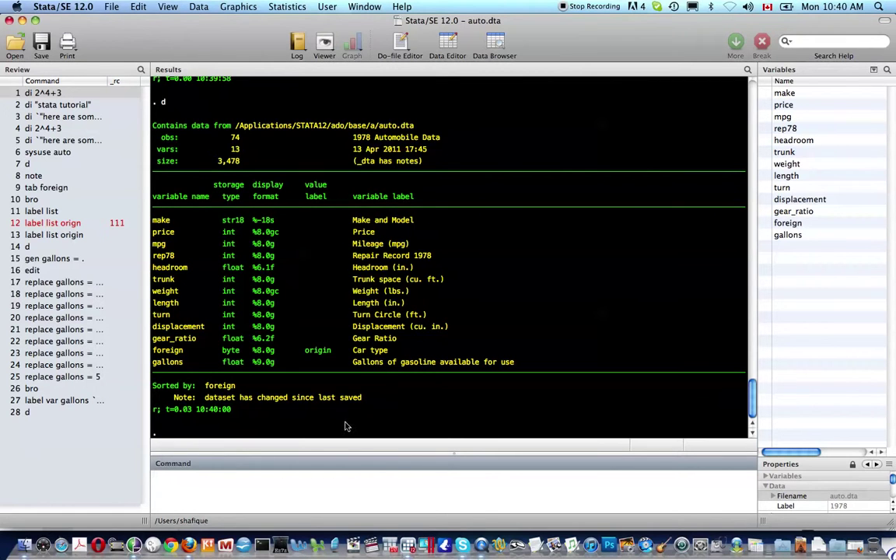
- Generate a distance variable equal to mpg * gallons, abbreviating the gallons variable name to gallo
text(gen distance=)
key(BackSpace)
text(= mpg)
text(&gall)
key(BackSpace)
key(BackSpace)
key(BackSpace)
key(BackSpace)
key(BackSpace)
text(* gallo)
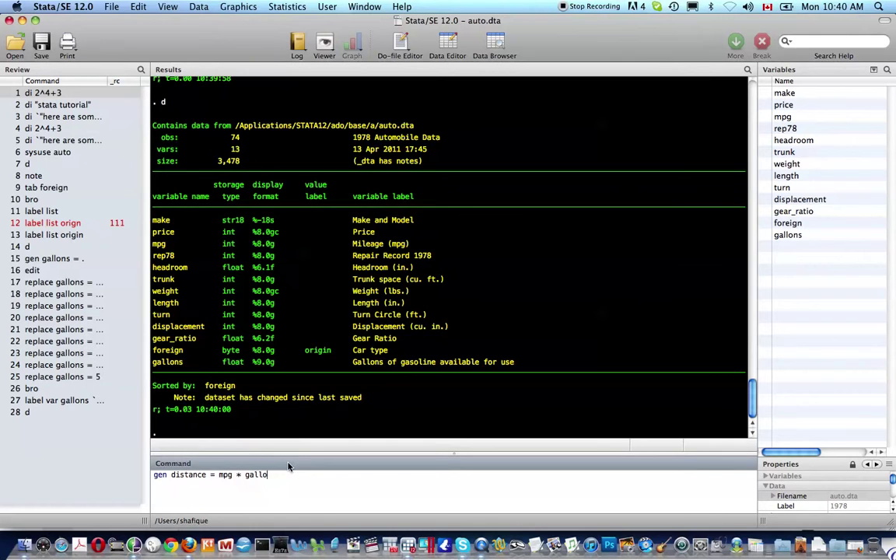
key(Return)
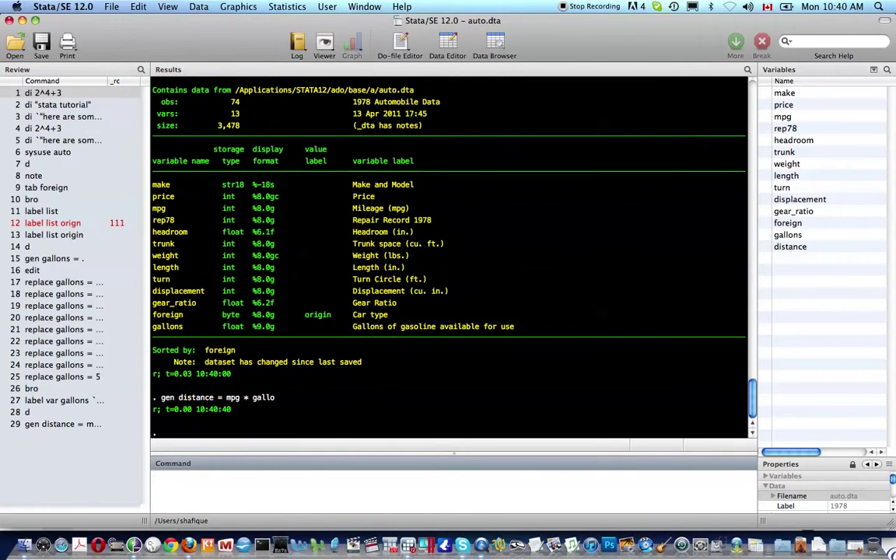
- Label the distance variable, abbreviated as dist, with the text avg distance you can travel on "gallons", using compound double quotes
text(label var dist `""')
key(Left)
text("")
key(Left)
text(distance gd)
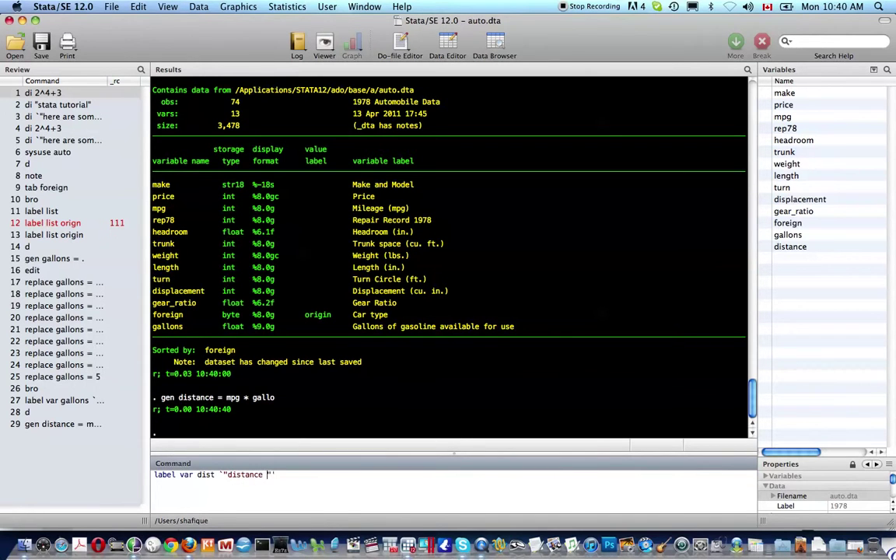
key(BackSpace)
key(BackSpace)
text(you)
key(BackSpace)
key(BackSpace)
key(BackSpace)
key(BackSpace)
key(BackSpace)
key(BackSpace)
key(BackSpace)
key(BackSpace)
key(BackSpace)
key(BackSpace)
key(BackSpace)
key(BackSpace)
text(avg distance you can travel on)
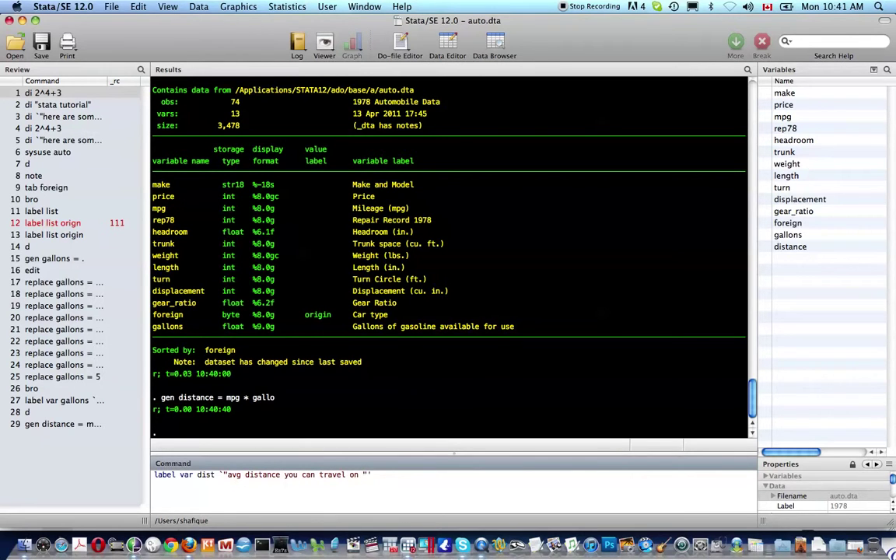
text("gallons)
key(Return)
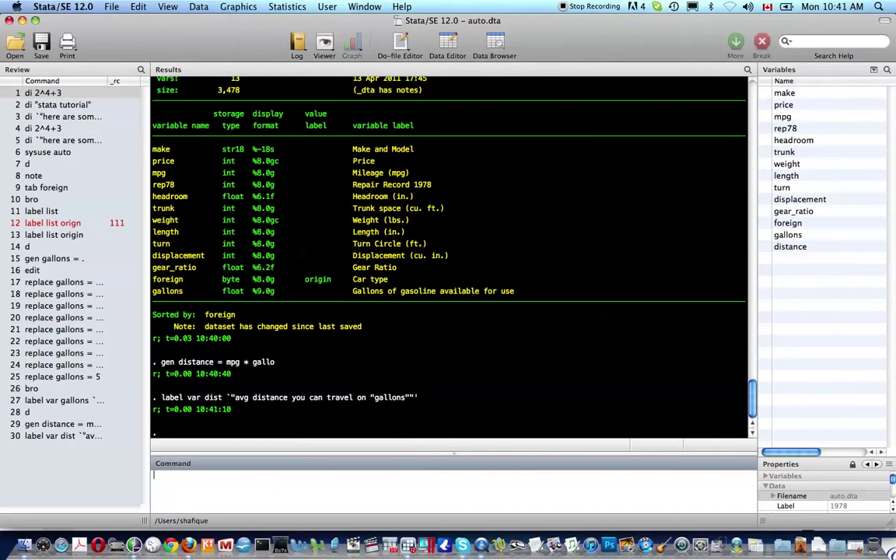
- Describe the dataset to check the distance label, and browse the data to examine the distance values, closing the browser when done
text(d)
key(Return)
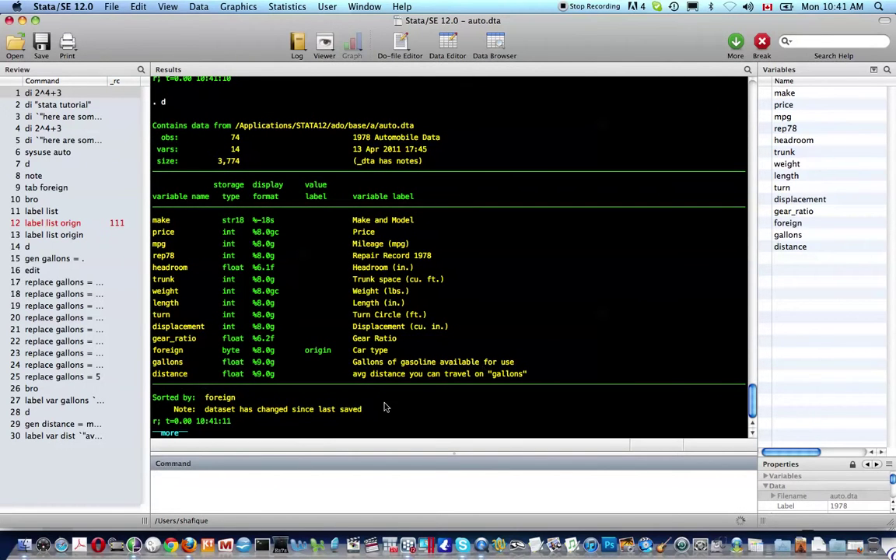
key(space)
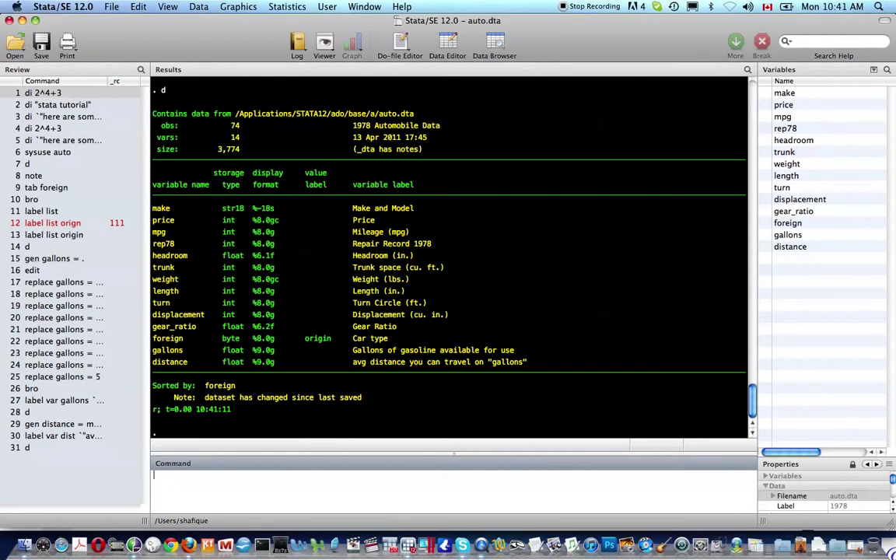
text(bro)
key(Return)
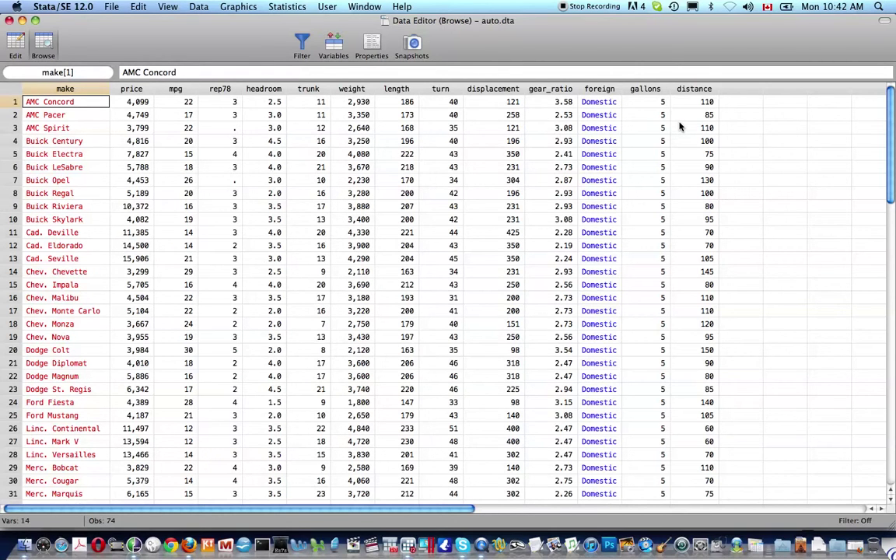
key(super+w)
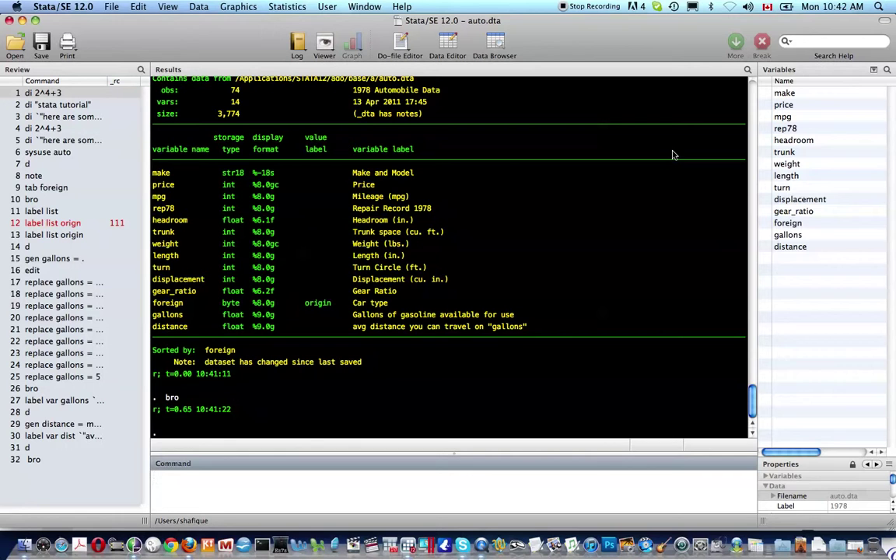
- Summarize the distance variable with sum and count the observations in the dataset with count
text(sum distance)
key(Return)
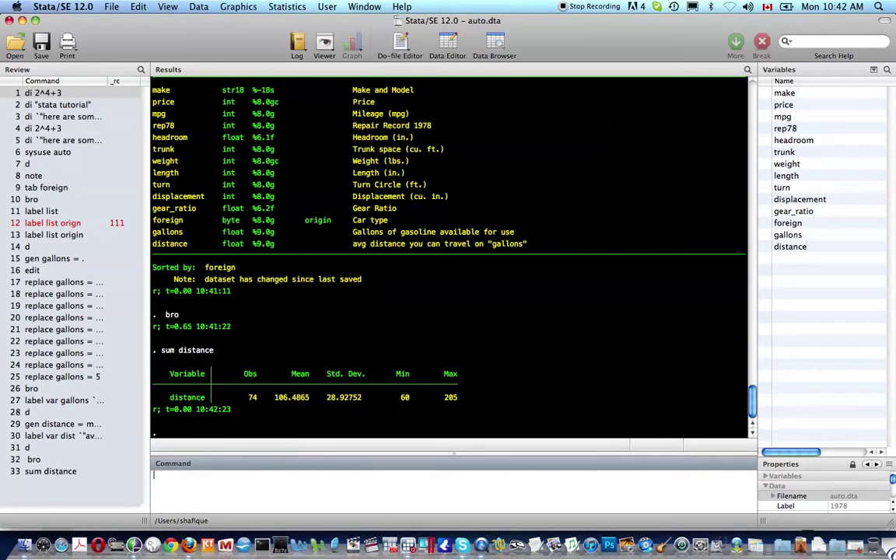
text(c)
key(BackSpace)
text(count)
key(Return)
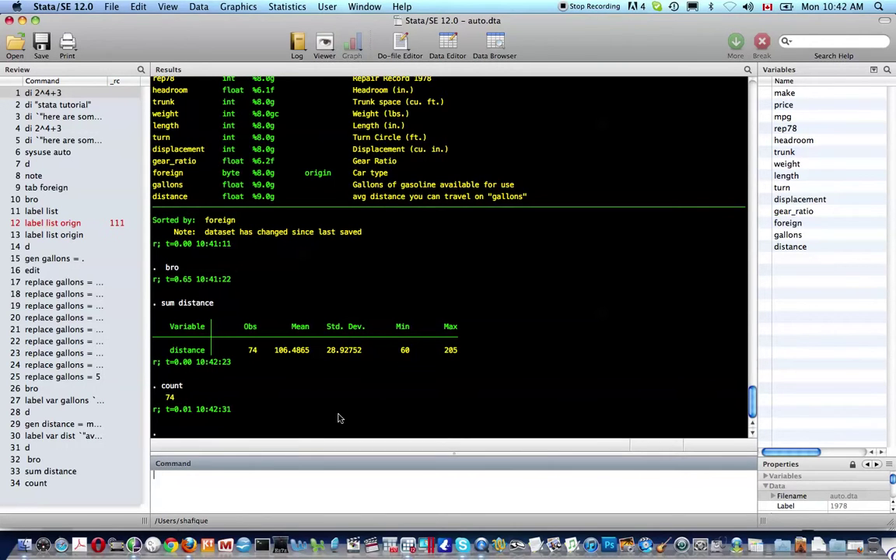
- Produce detailed summary statistics for distance and for gallons (abbreviated gall) using sum with the d option
key(Up)
key(Down)
key(Up)
key(Up)
text(, d)
key(Return)
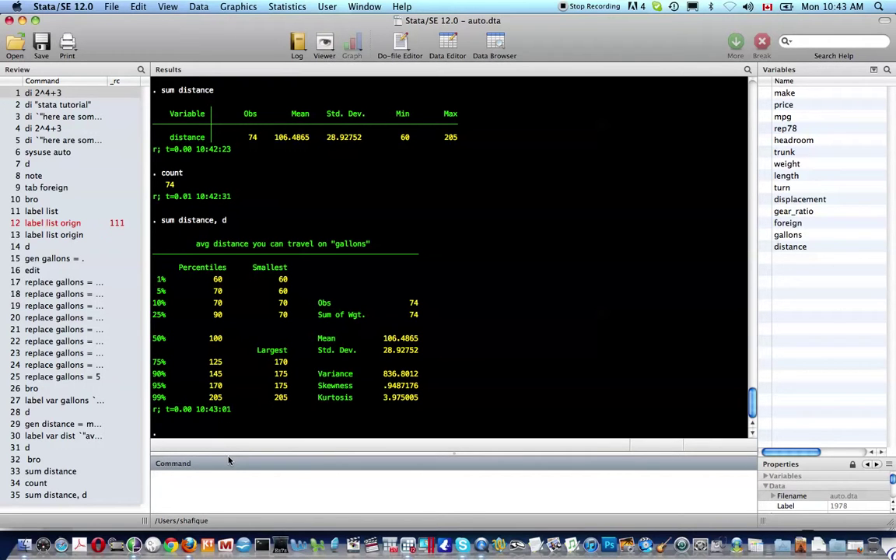
text(sum gall,d)
key(Return)
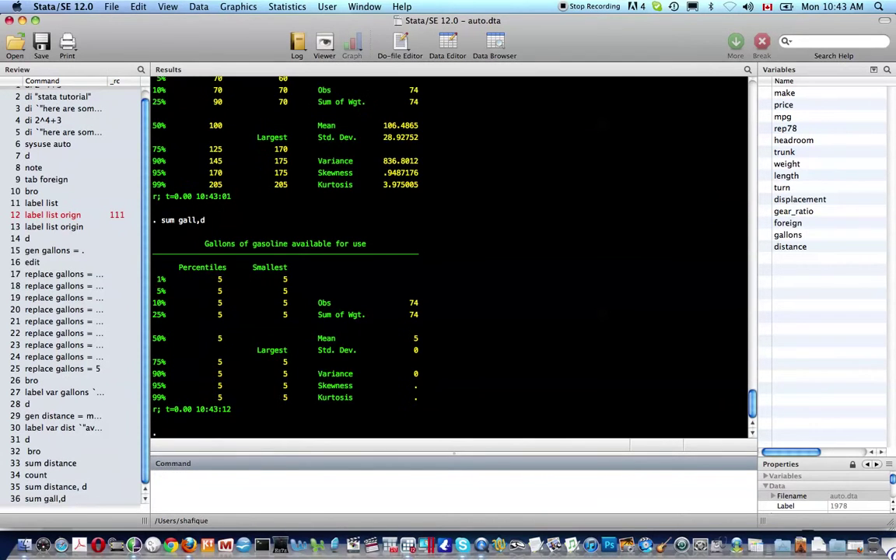